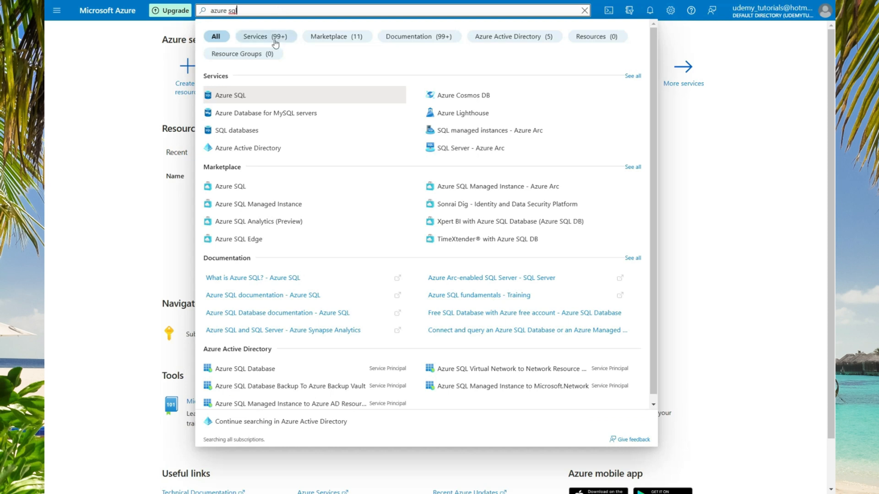
From Create a resource, filter to Databases and start an Azure SQL resource.
key(Escape)
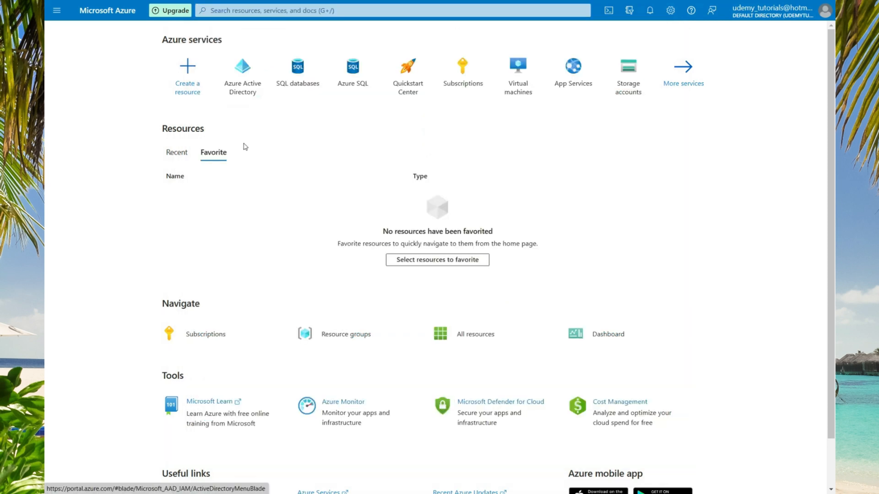
click(193, 80)
click(83, 225)
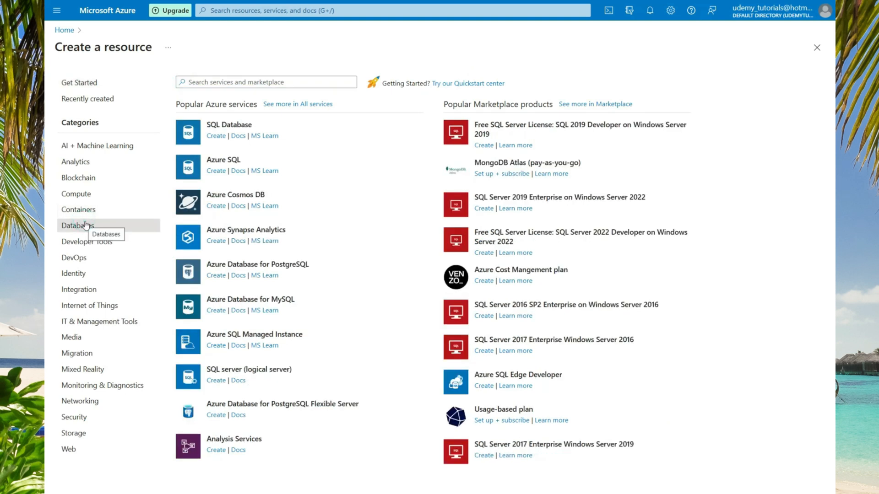
click(216, 171)
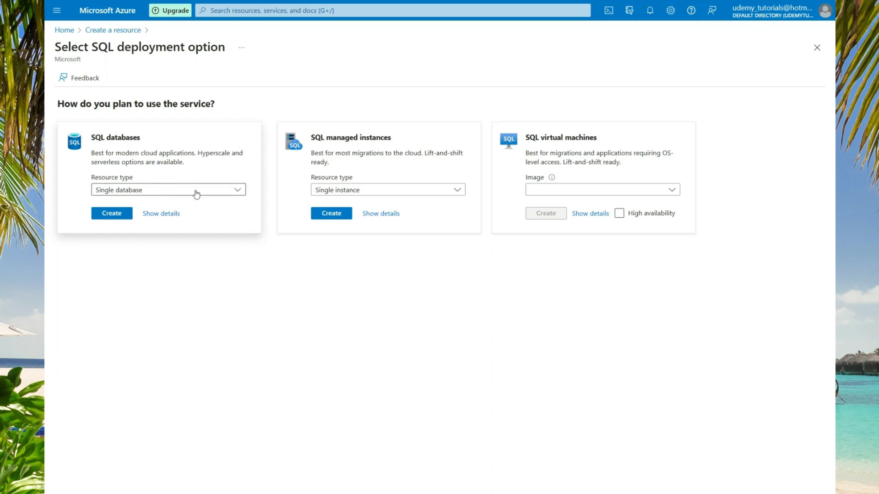
Keep Single database as the SQL database resource type and begin creating it.
click(236, 193)
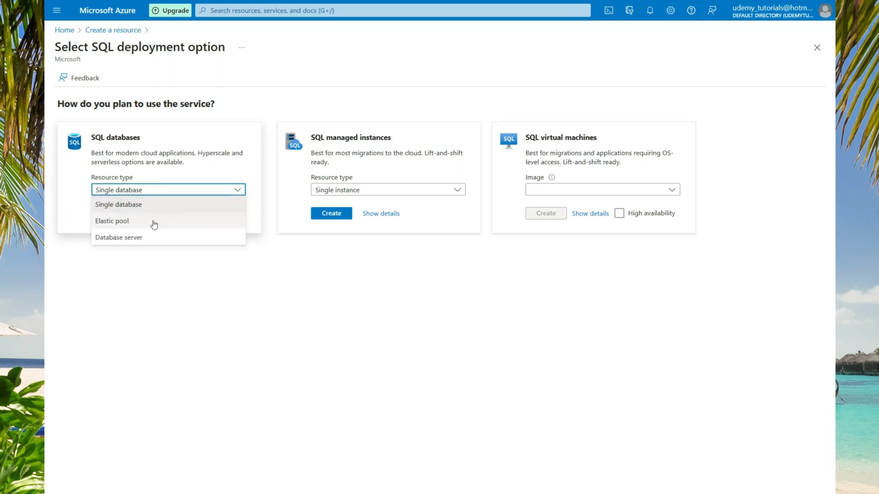
click(197, 205)
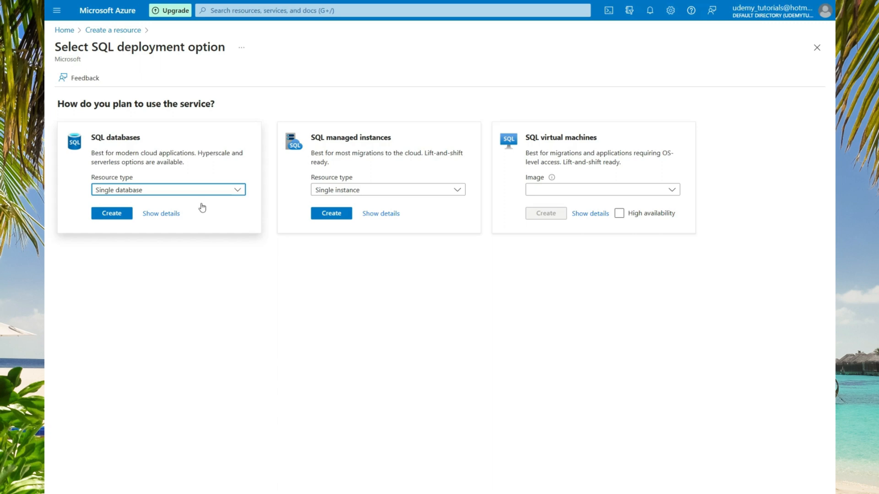
click(114, 214)
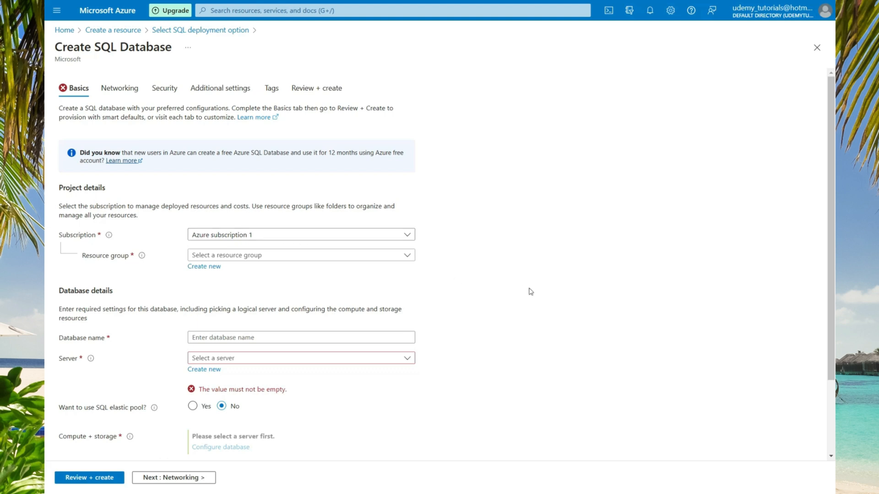
Create a new resource group named dp300 for the database.
click(410, 256)
click(410, 257)
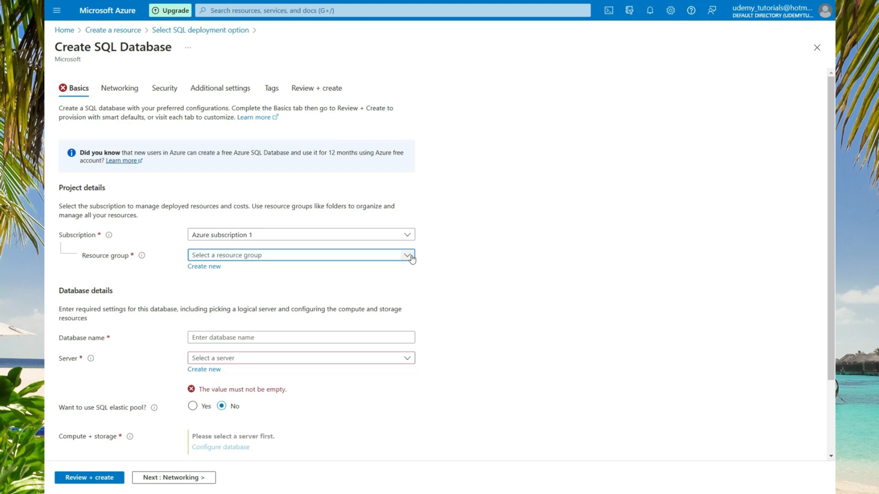
mouse_move(142, 261)
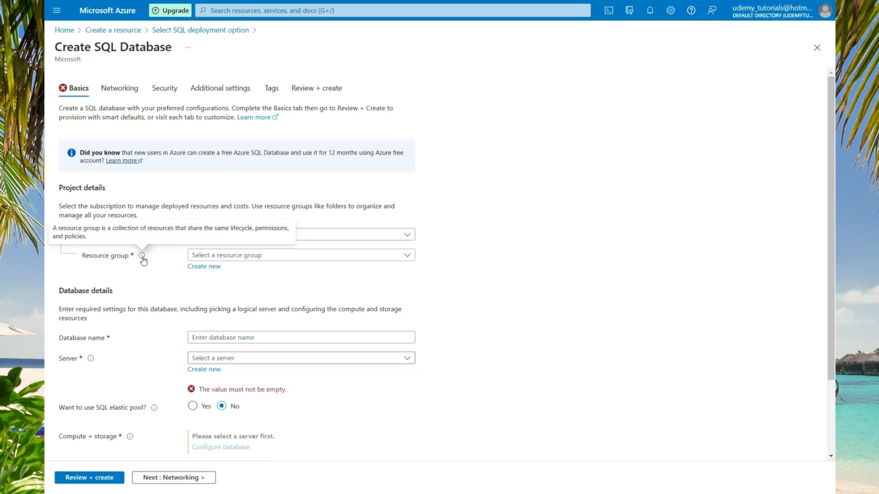
click(206, 270)
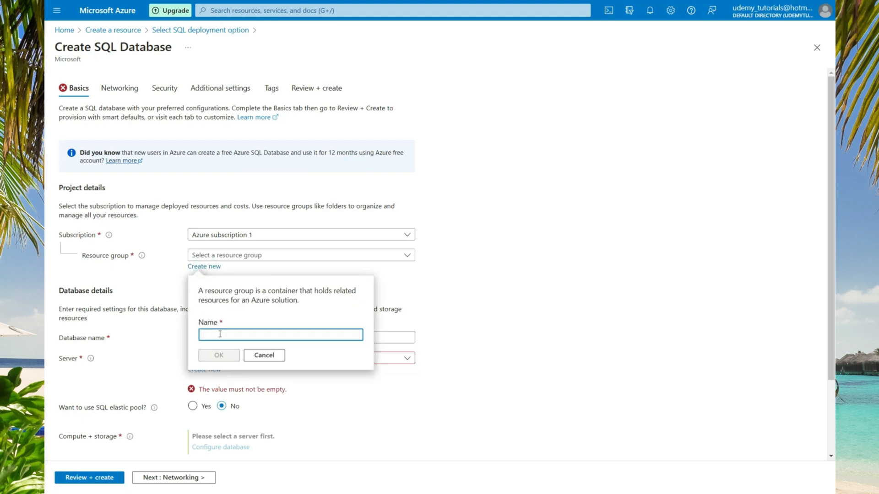
text(dp300)
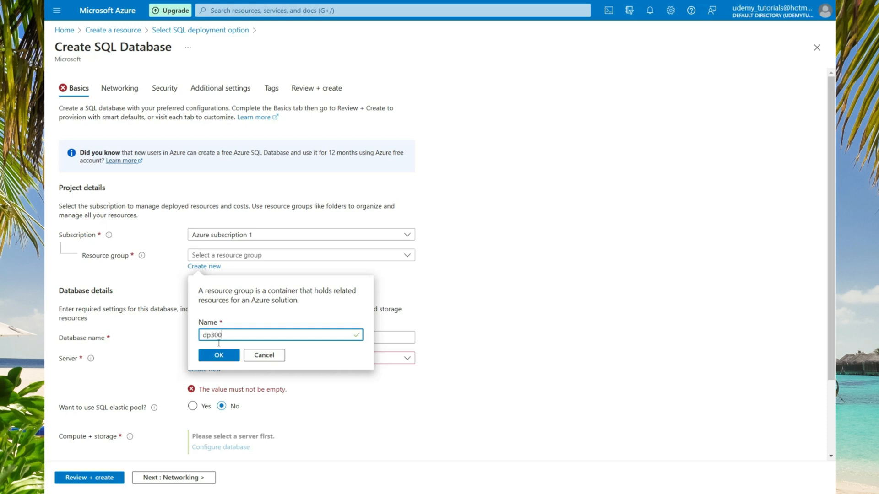
click(219, 355)
Name the database UdemyDP300 and check the server list, which is empty.
click(207, 338)
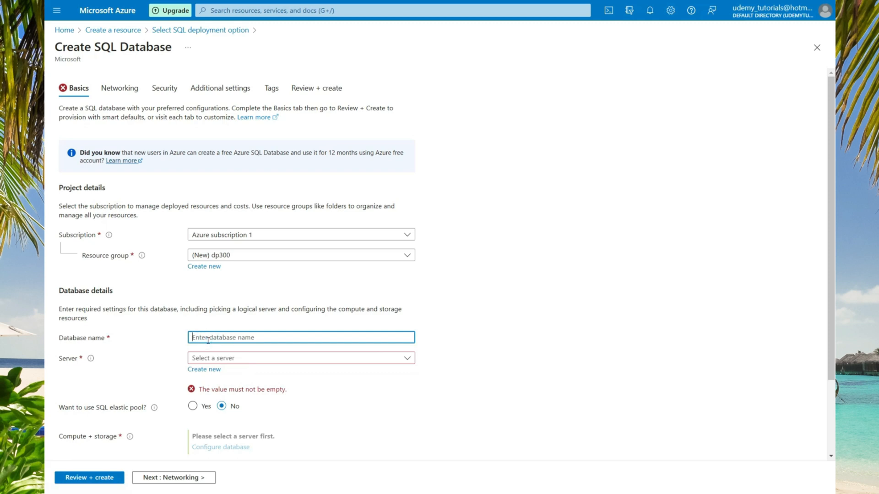
text(UdemyDP300)
click(246, 362)
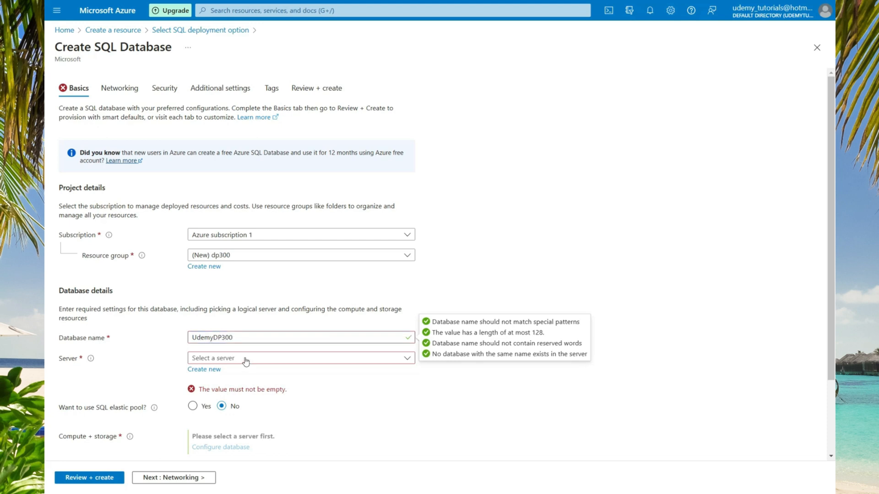
click(246, 362)
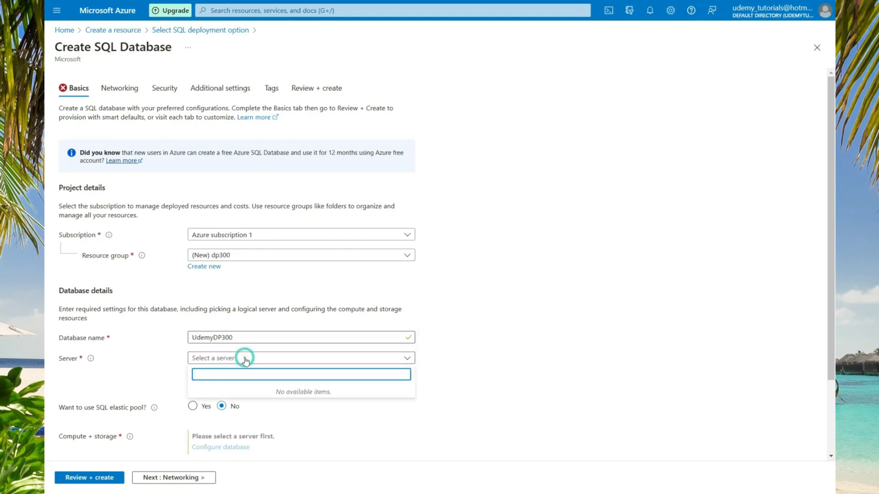
click(246, 362)
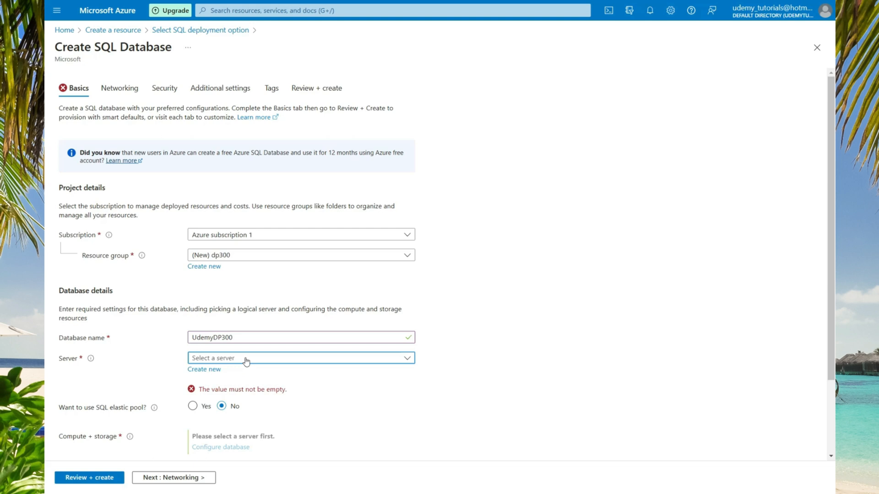
Start a new server and name it teachdem, replacing the trial name 'test'.
click(203, 369)
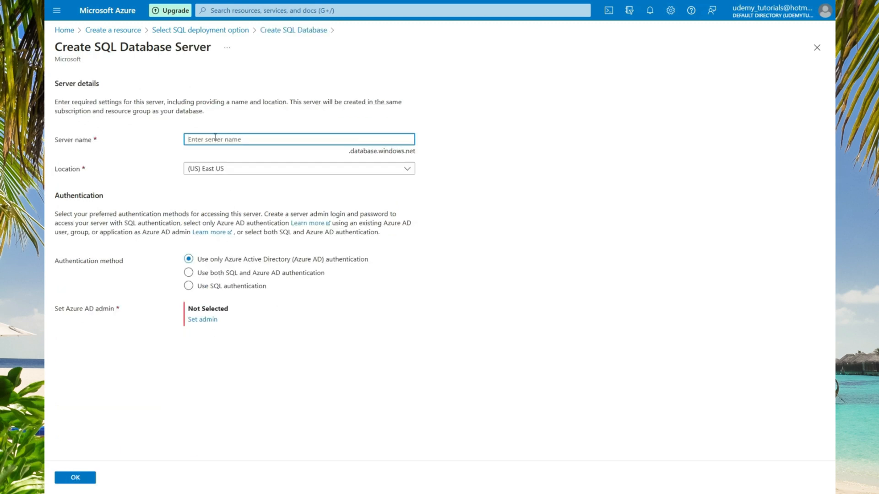
text(test)
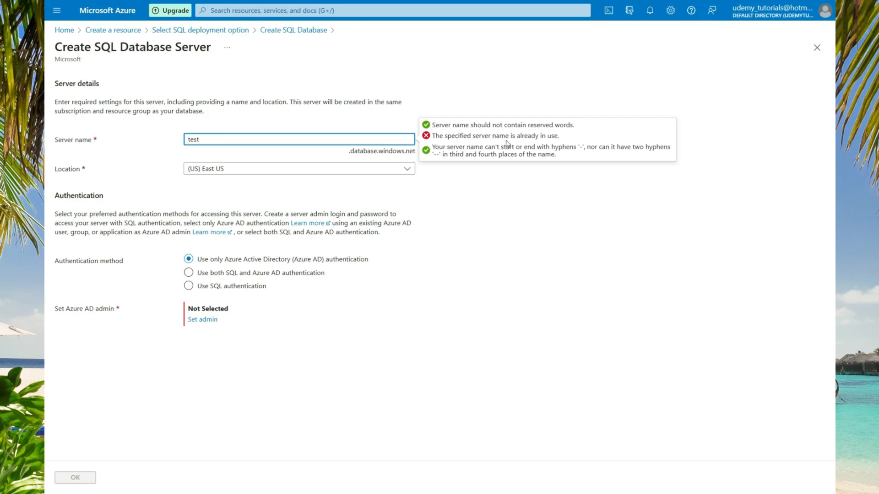
double_click(193, 139)
text(teachdem)
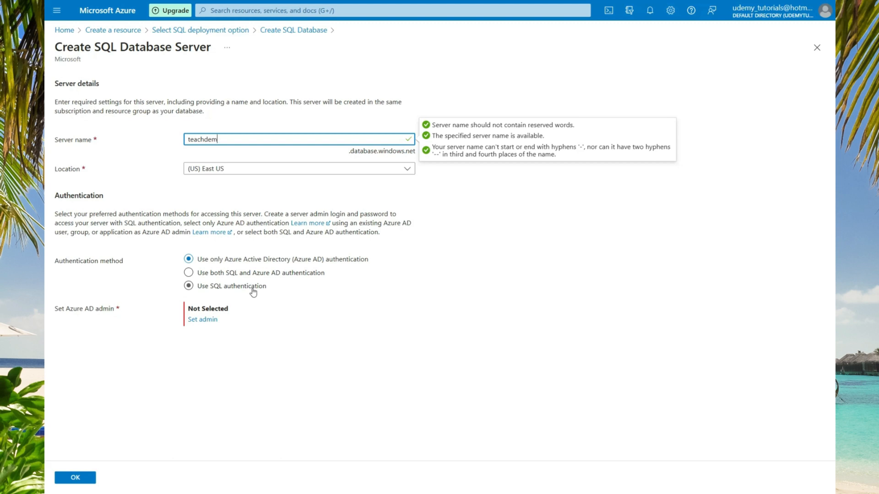
Switch the server to SQL authentication and enter the admin login, checking saved notes for credentials.
click(189, 291)
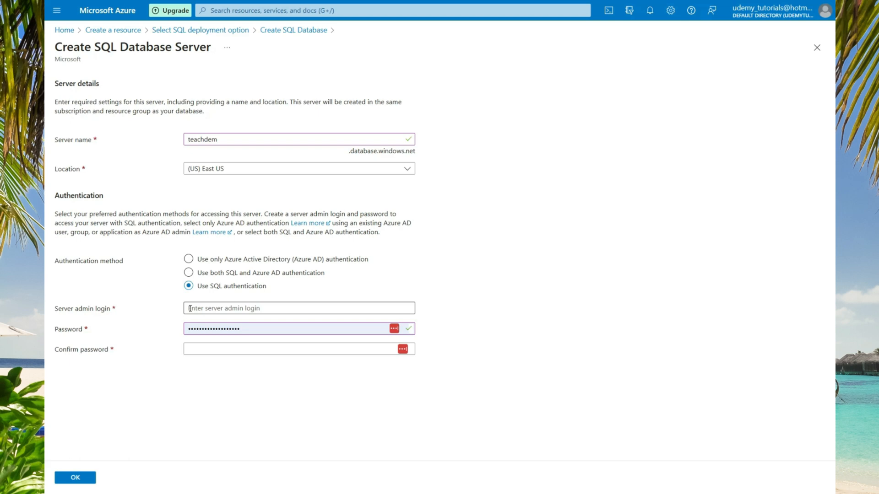
click(190, 309)
text(sql)
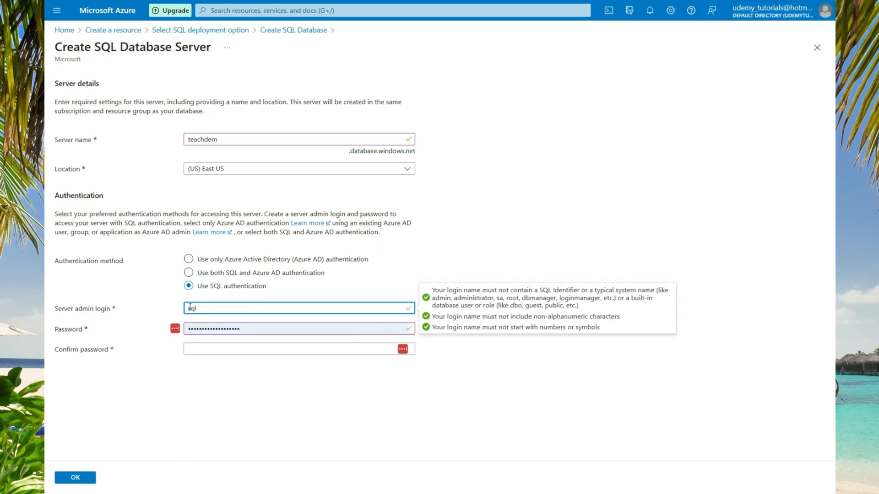
text(admin)
key(super)
click(342, 485)
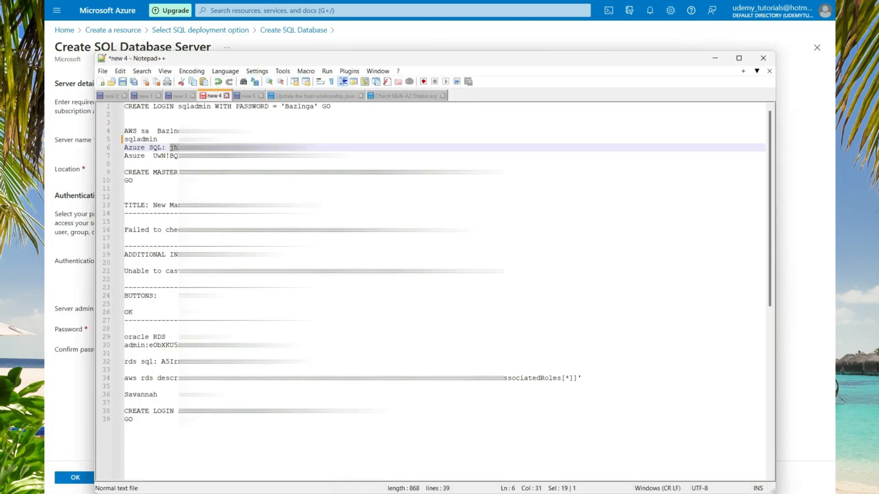
click(74, 389)
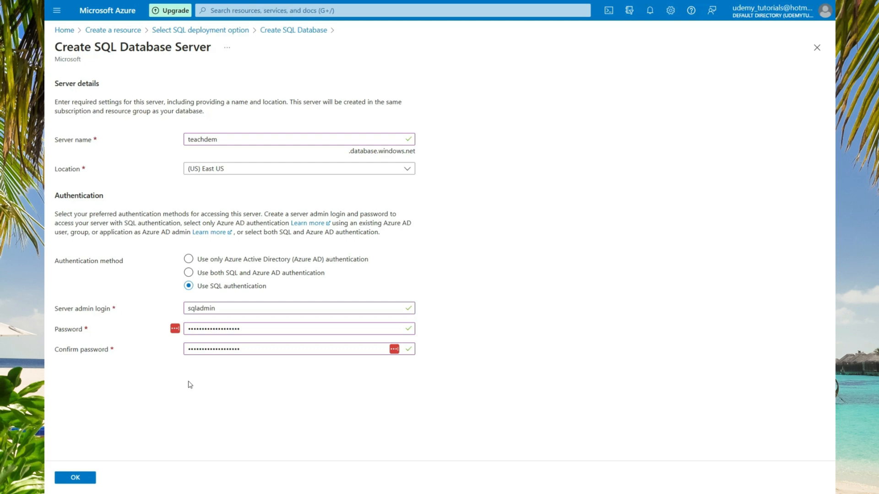
Confirm the teachdem server and open Configure database under Compute + storage.
click(87, 477)
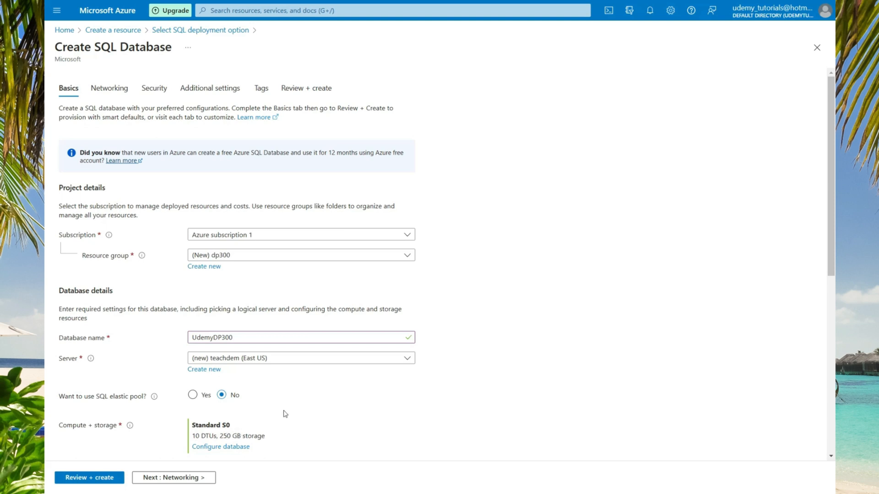
click(219, 449)
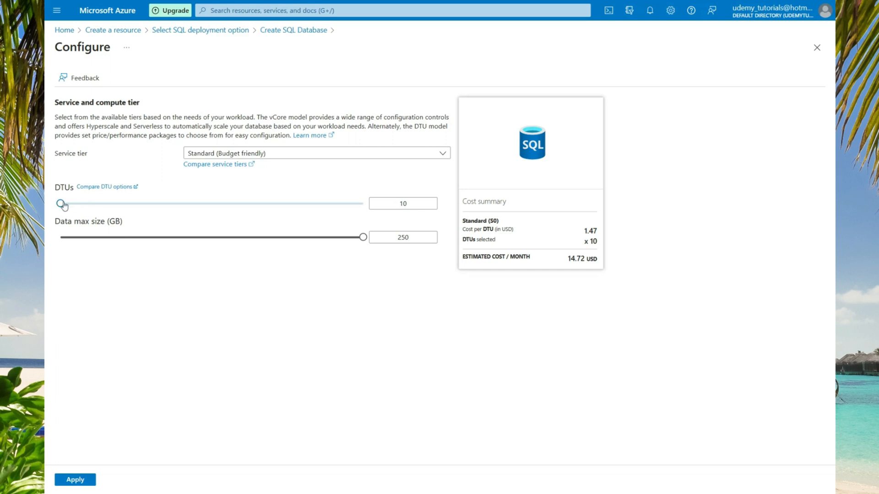
Compare costs by raising DTUs to 100 and max data size, then return DTUs to 10.
drag(62, 203, 127, 207)
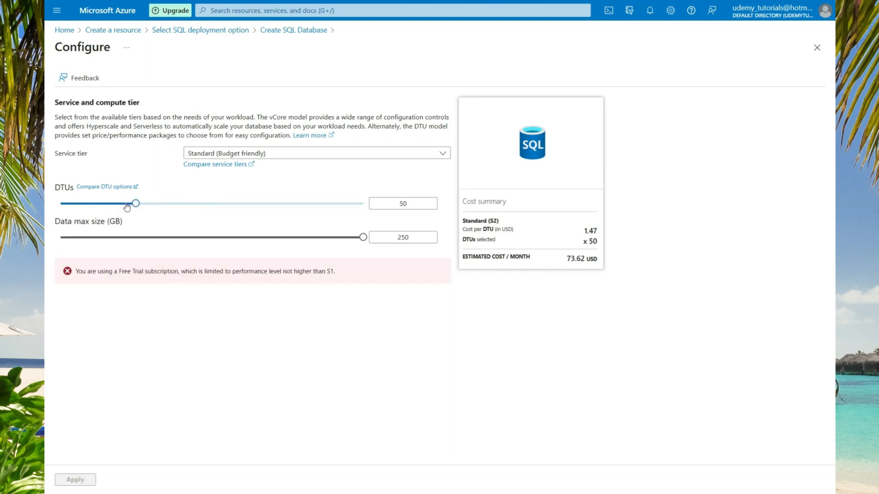
click(156, 209)
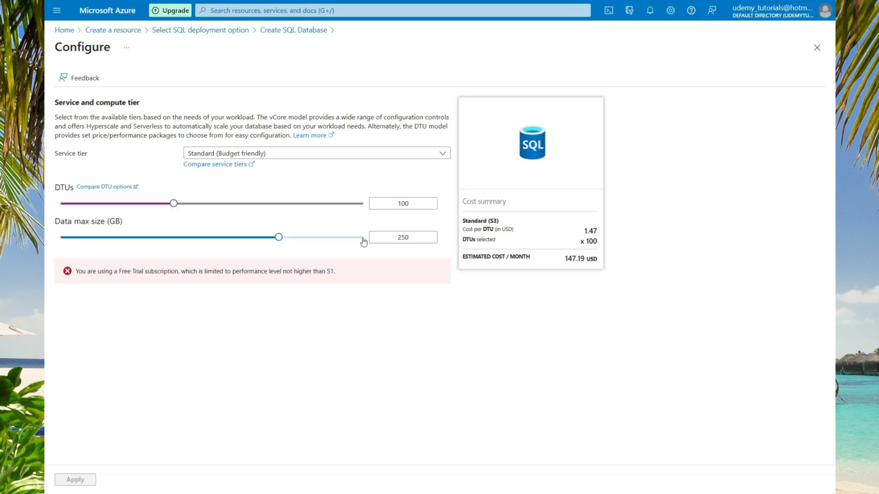
drag(278, 237, 371, 237)
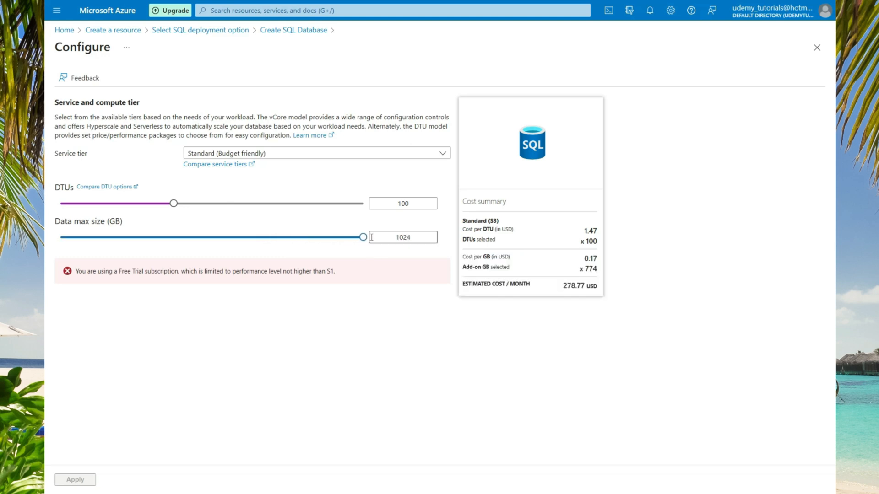
drag(174, 203, 61, 203)
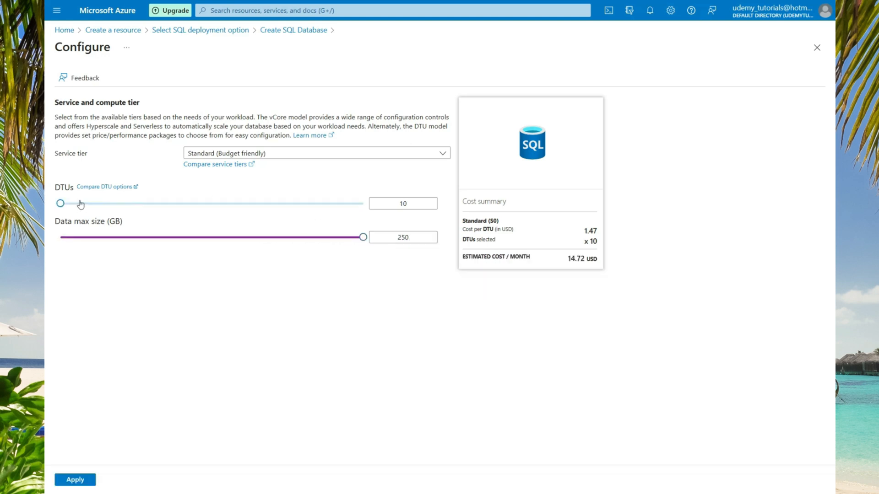
click(442, 156)
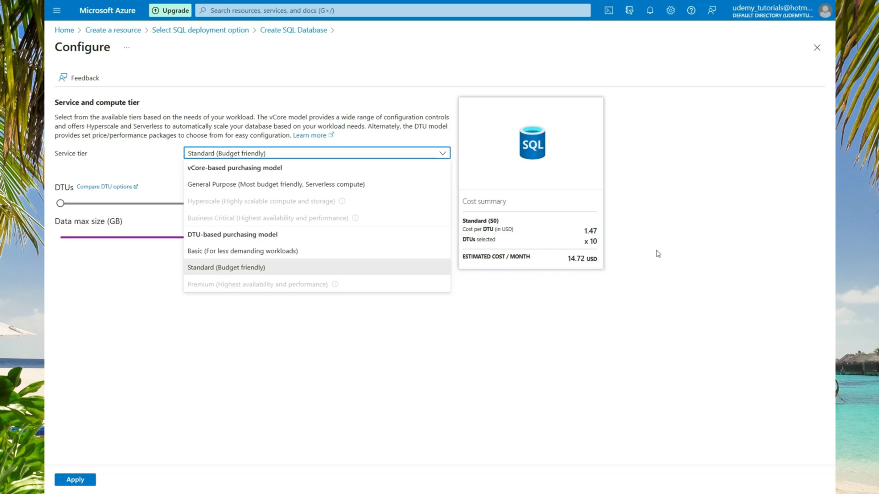
Choose the Basic tier at 5 DTUs (4.90 USD/month) and shrink max data size to 0.5 GB.
click(272, 255)
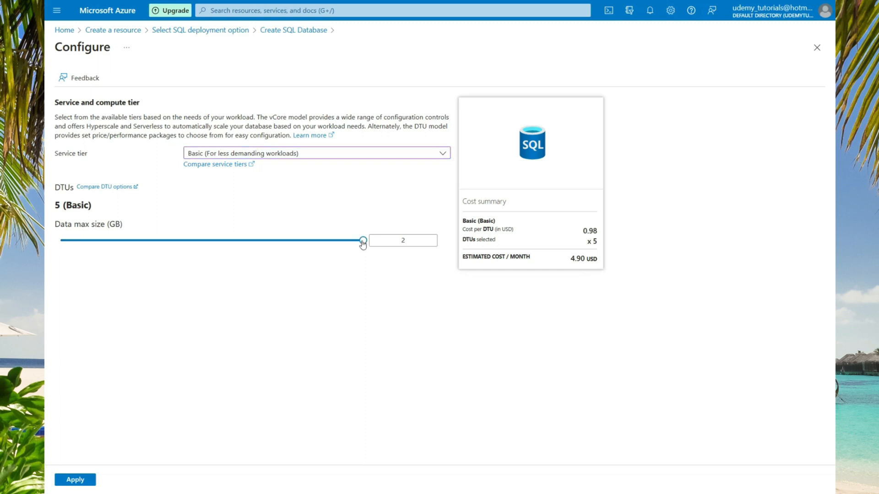
drag(363, 241, 341, 237)
click(442, 154)
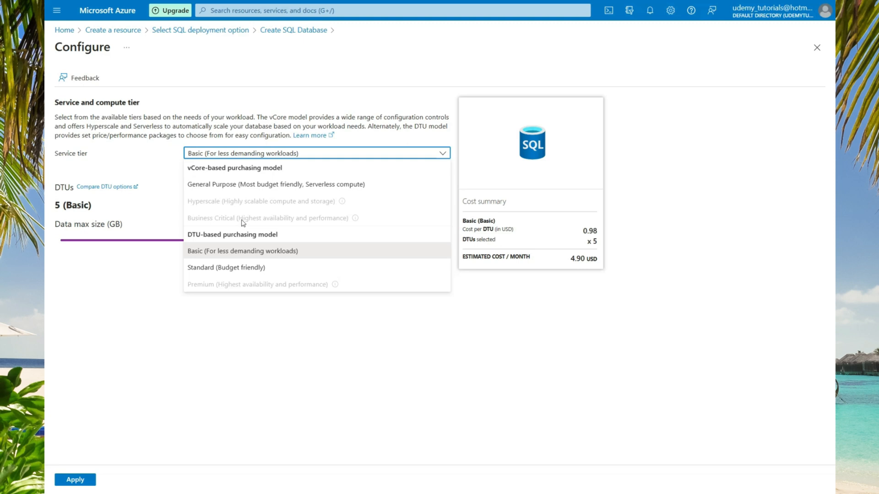
Choose the General Purpose tier and view the available hardware configurations.
click(226, 186)
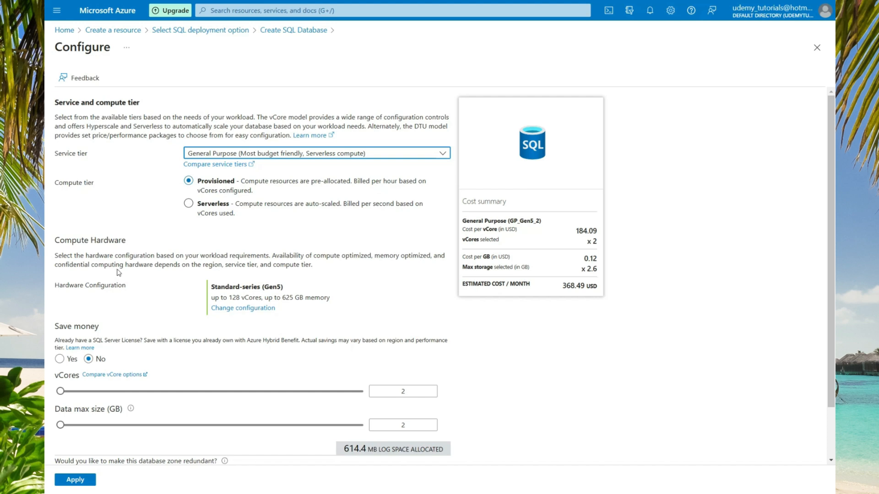
click(231, 309)
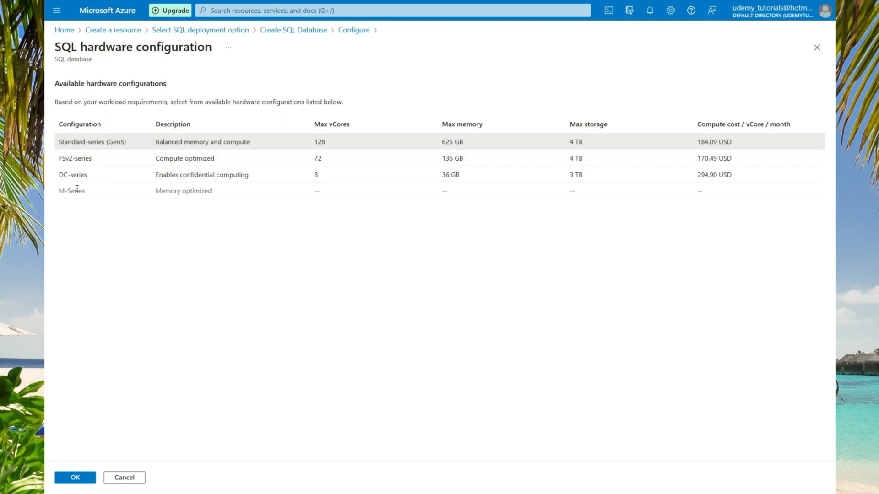
Cancel the hardware list, keeping Standard-series (Gen5) with 2 vCores at 368.49 USD/month.
click(122, 478)
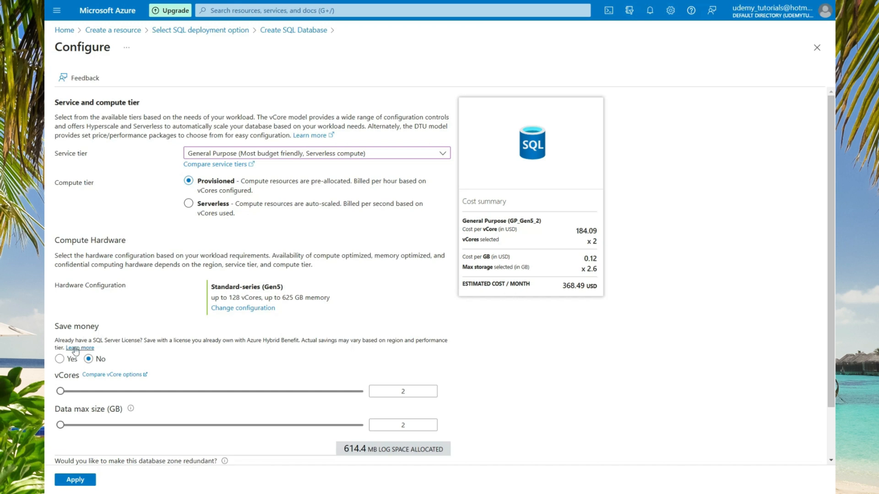
Turn on Azure Hybrid Benefit with Software Assurance confirmed, bringing the cost to 222.54 USD/month.
click(60, 358)
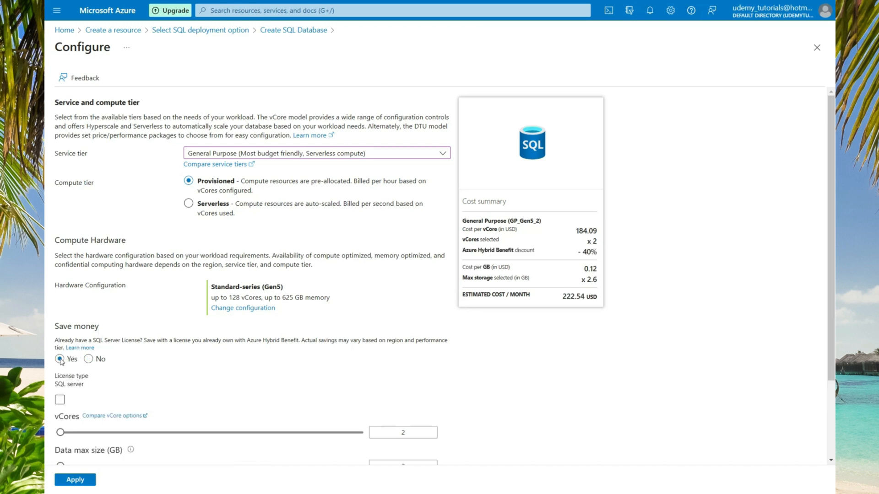
click(60, 400)
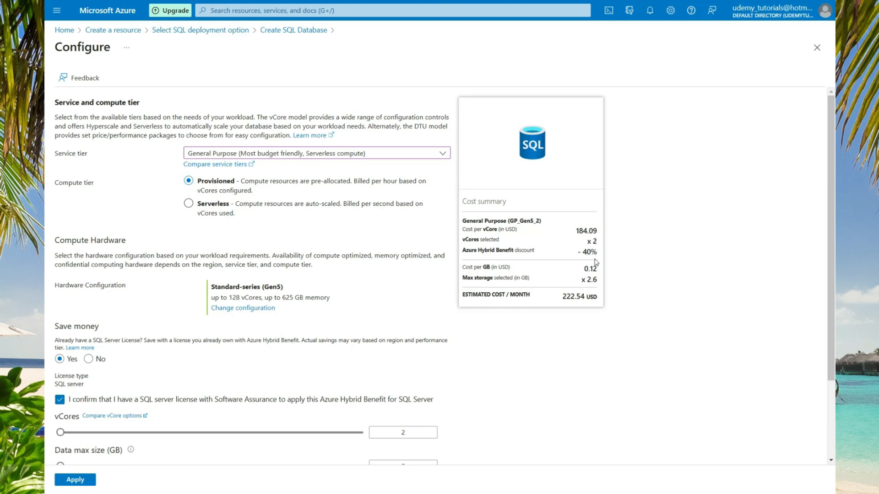
click(89, 360)
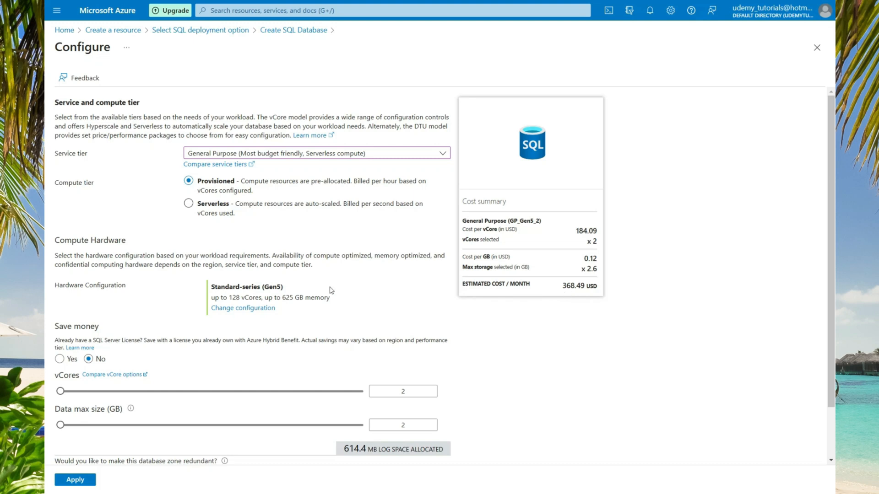
click(61, 360)
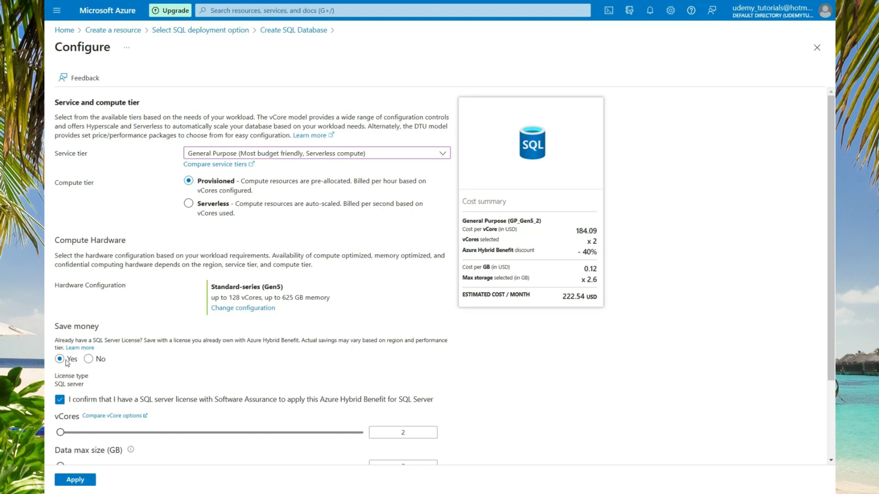
scroll(67, 363, down, 2)
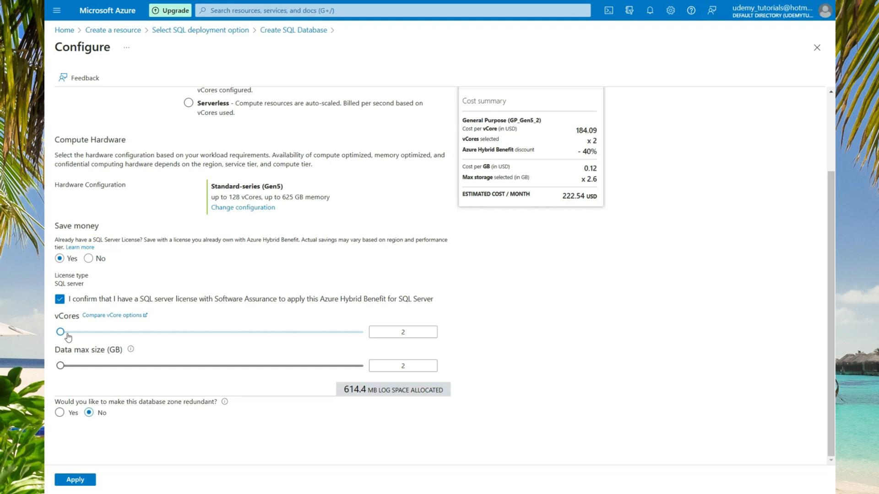
Set data max size to 147 GB with 2 vCores and no zone redundancy.
click(61, 367)
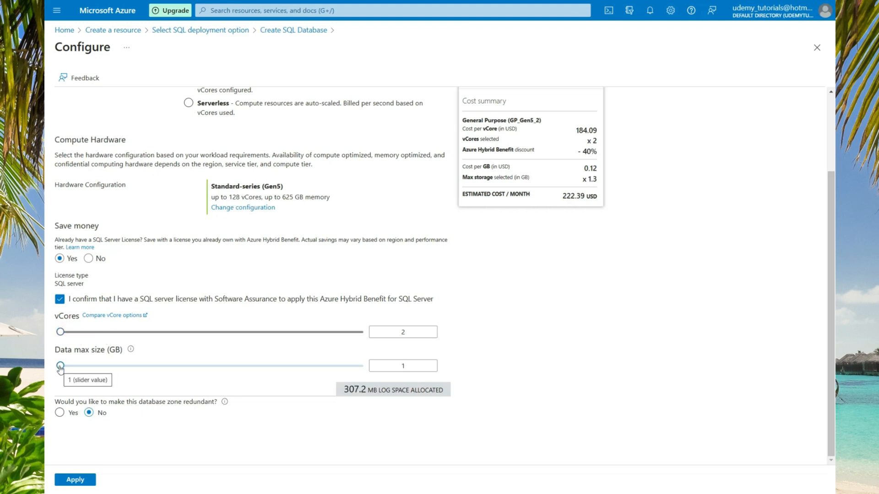
drag(60, 369, 76, 370)
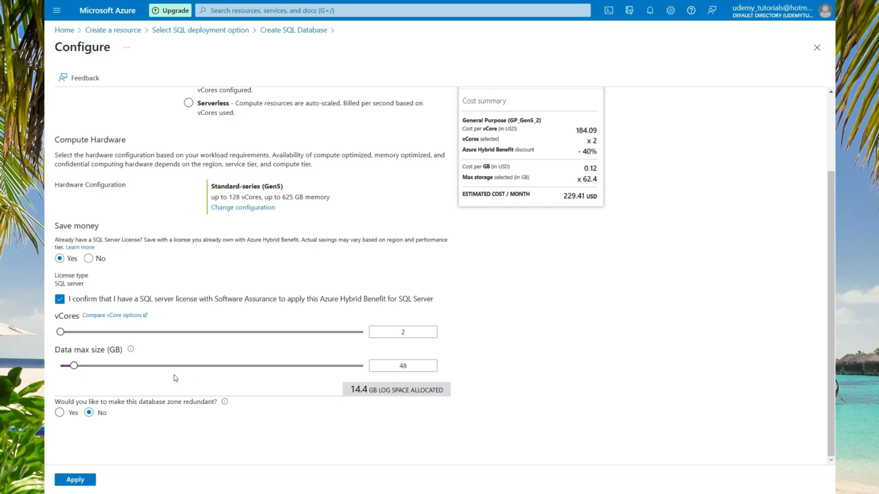
click(76, 368)
drag(76, 369, 104, 369)
drag(61, 332, 163, 340)
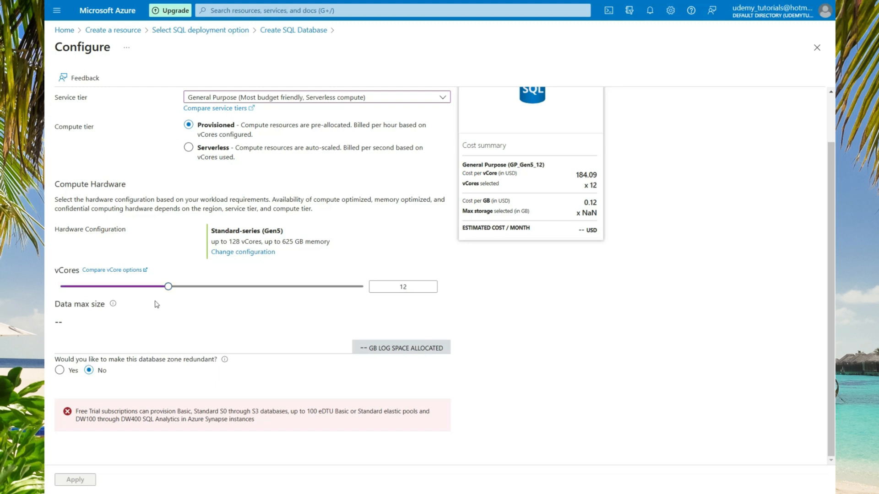
drag(169, 287, 59, 287)
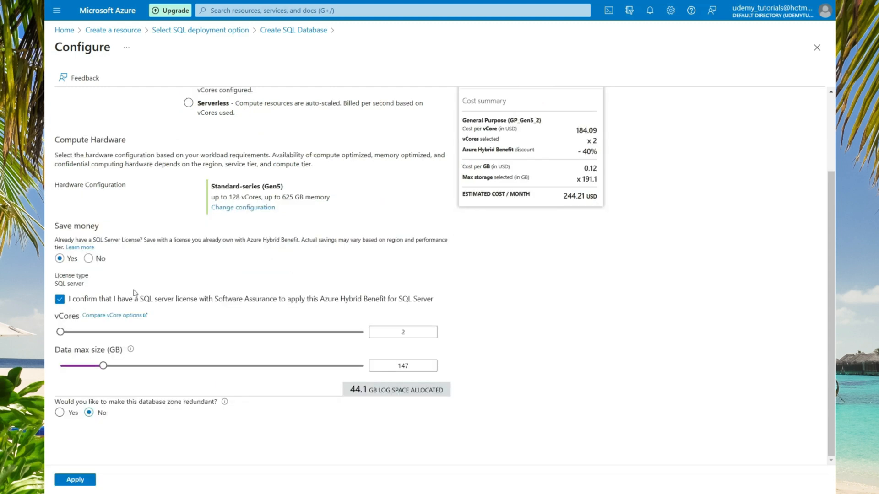
click(88, 413)
Switch the compute tier to Serverless and list the available service tiers.
click(188, 105)
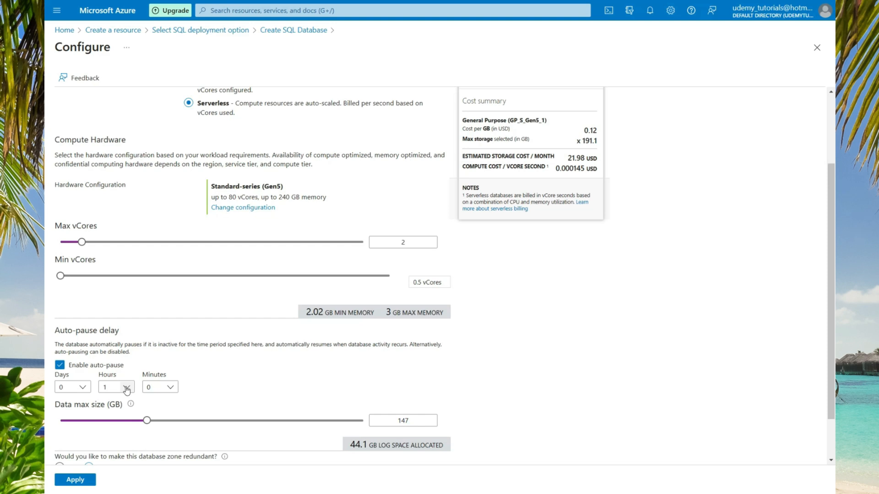
scroll(82, 385, up, 2)
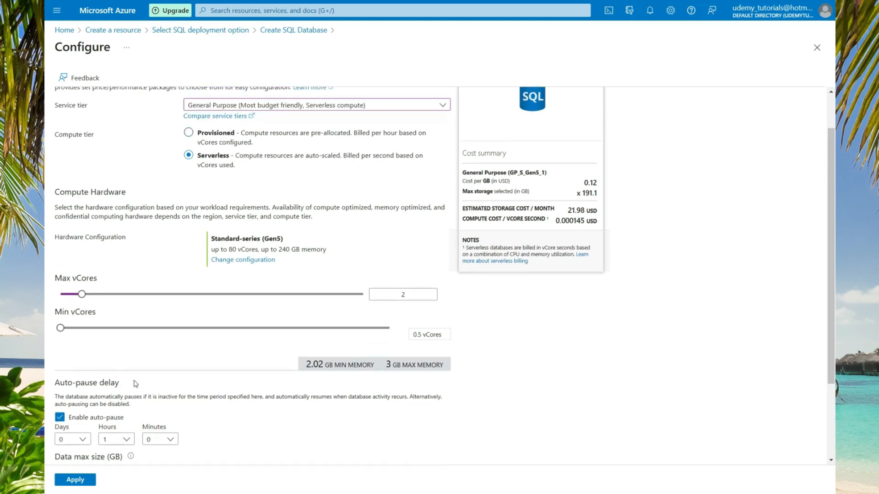
click(407, 155)
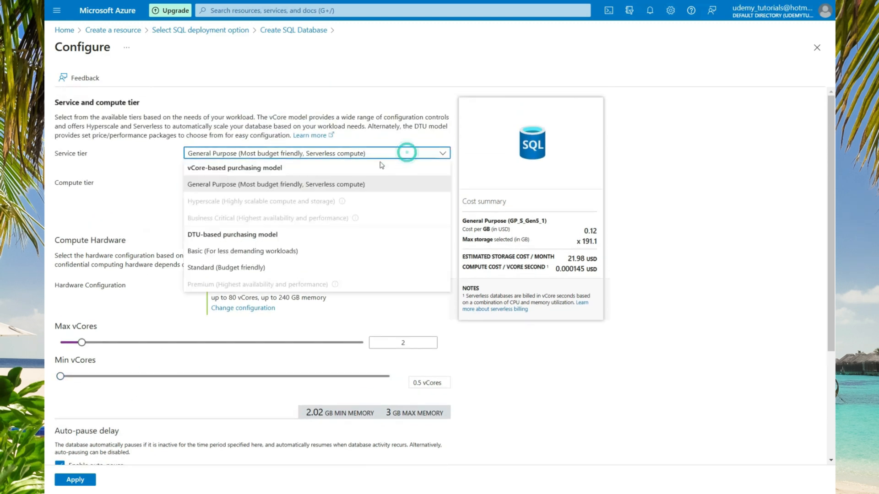
Apply the Standard (Budget friendly) tier, S0 with 10 DTUs and 150 GB, and continue to Networking.
click(249, 272)
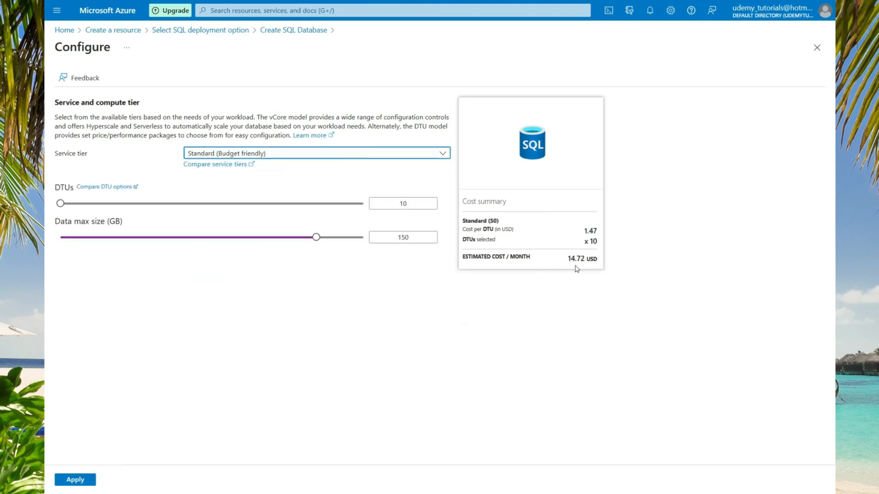
click(87, 477)
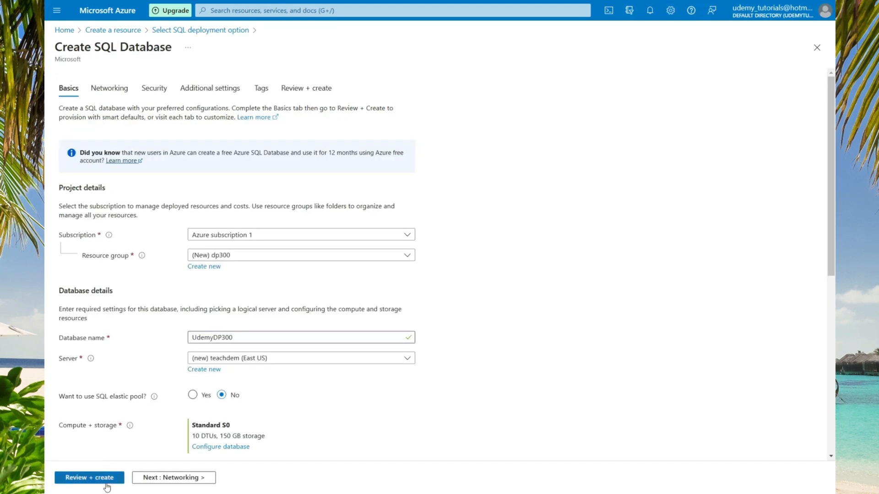
click(179, 482)
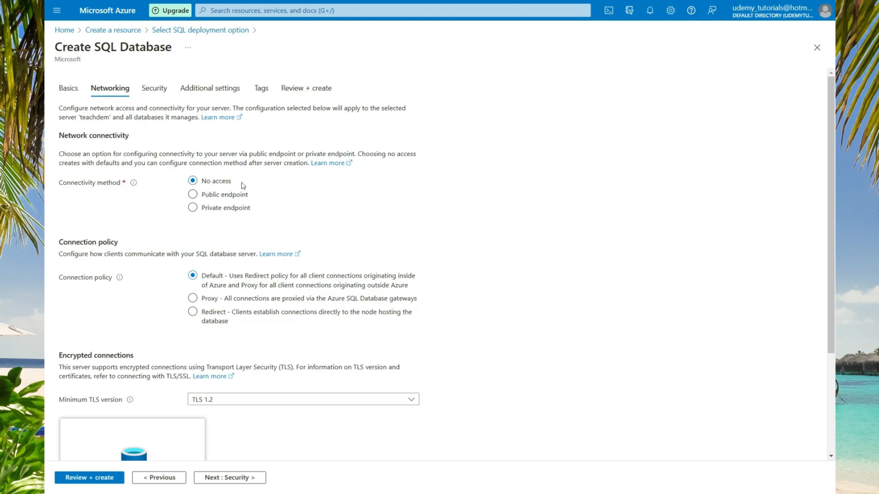
Choose Public endpoint connectivity and continue to Security.
click(197, 200)
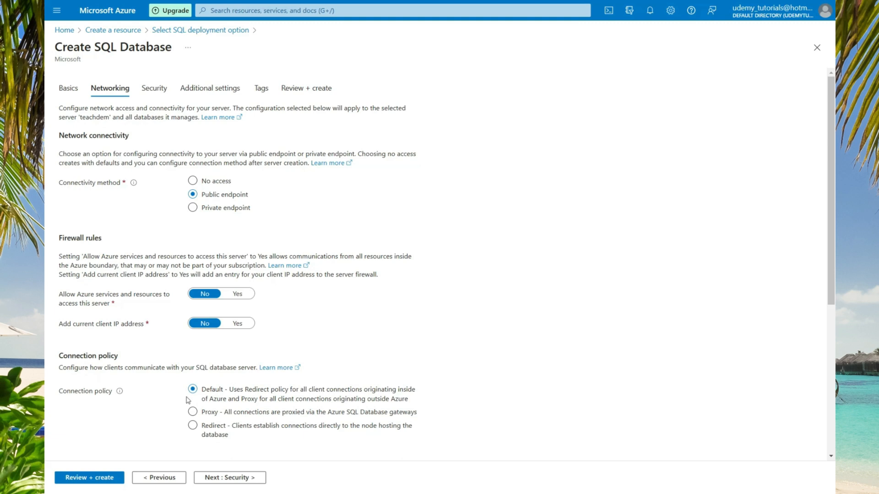
click(227, 480)
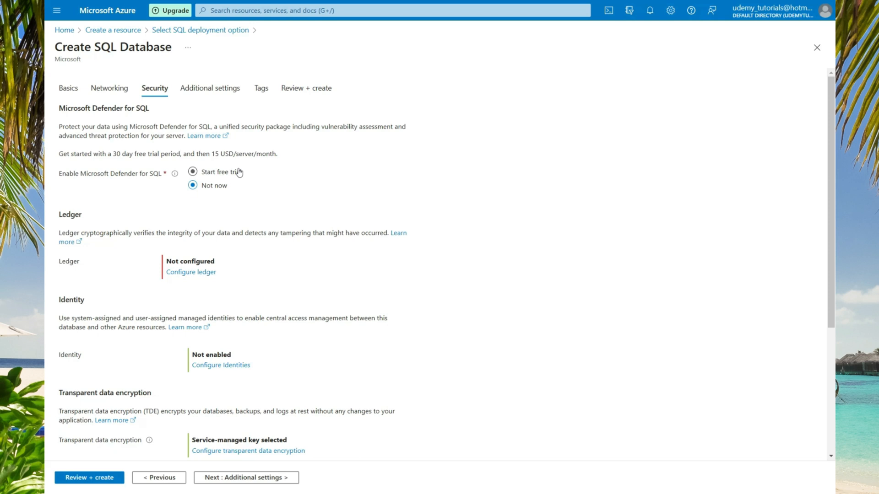
Under Additional settings, use the AdventureWorksLT sample as existing data.
click(246, 478)
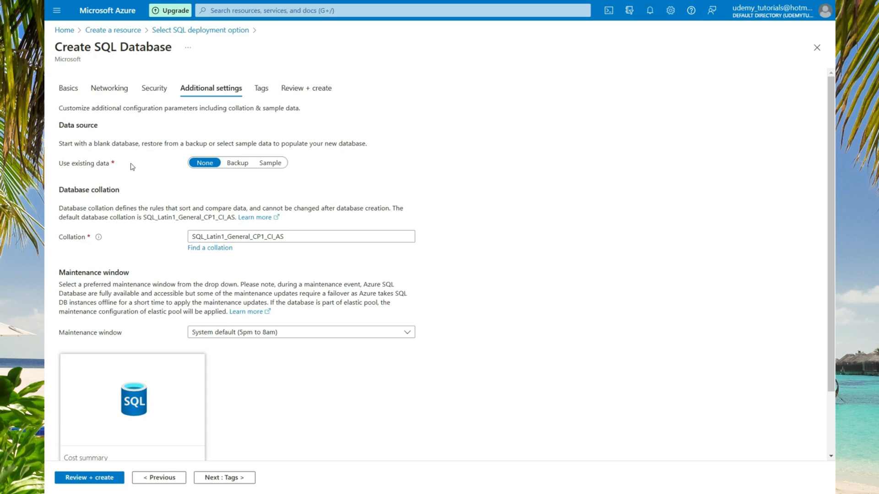
click(269, 165)
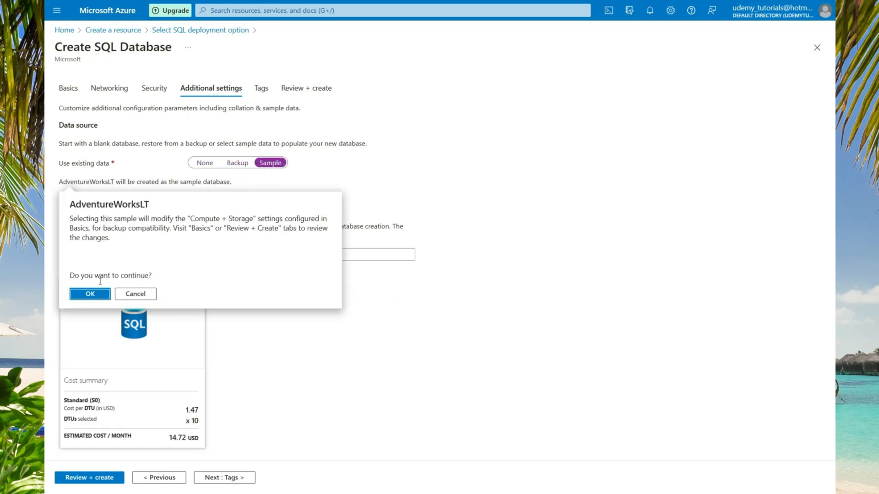
click(98, 299)
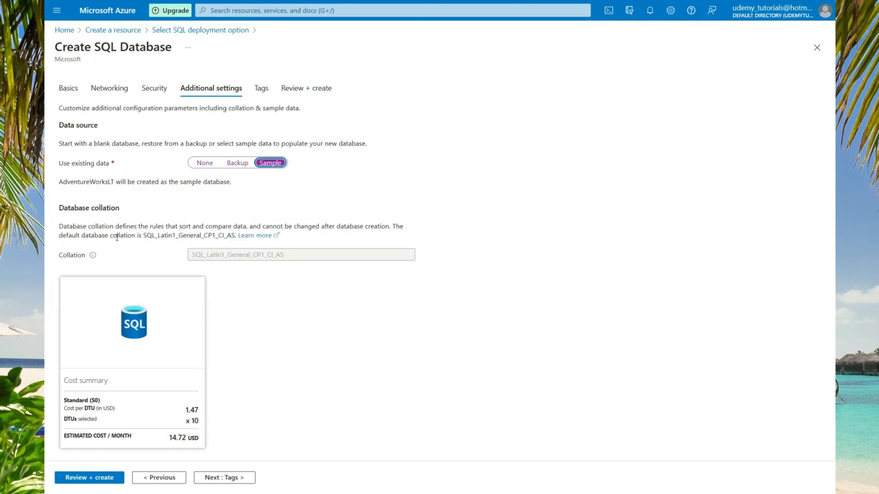
mouse_move(93, 255)
Review the UdemyDP300 summary and create the database on the teachdem server.
click(218, 478)
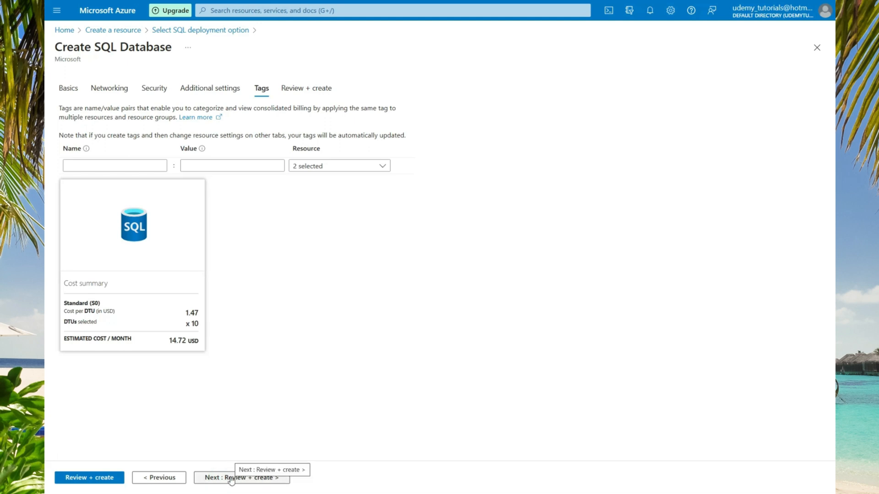
click(233, 477)
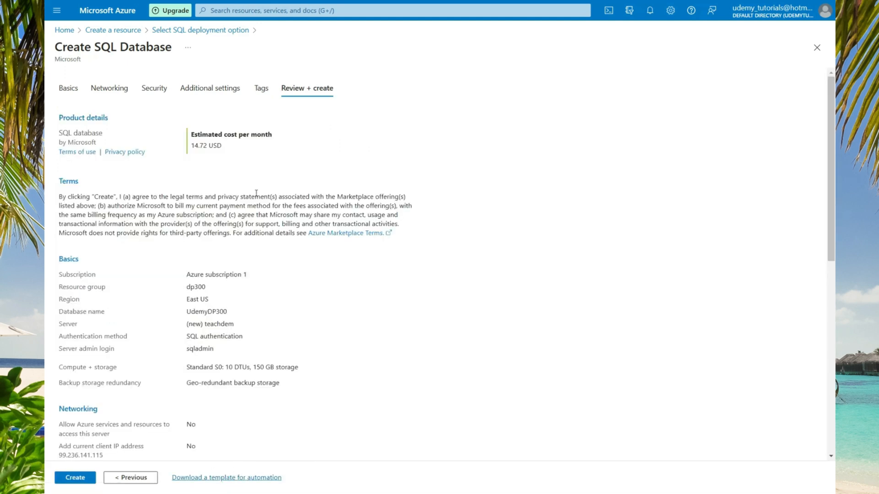
scroll(256, 192, down, 5)
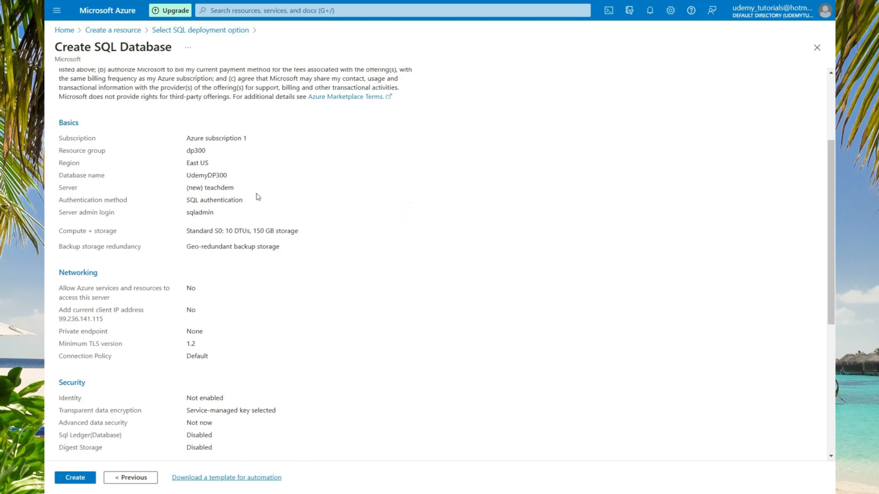
scroll(256, 195, down, 2)
scroll(256, 196, down, 2)
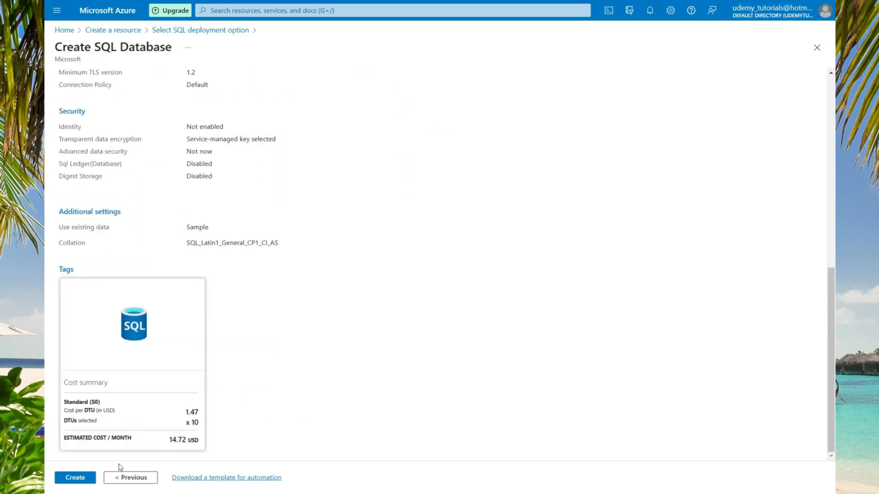
click(88, 479)
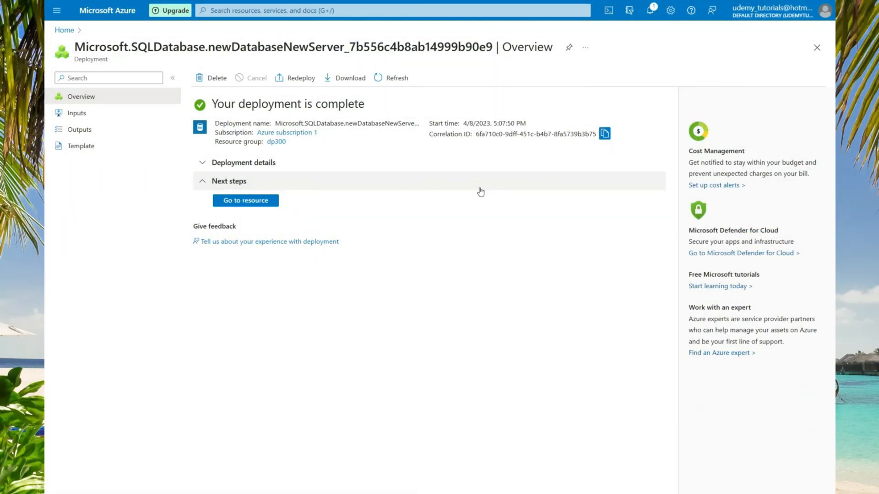
Go to the deployed UdemyDP300 database resource.
click(247, 200)
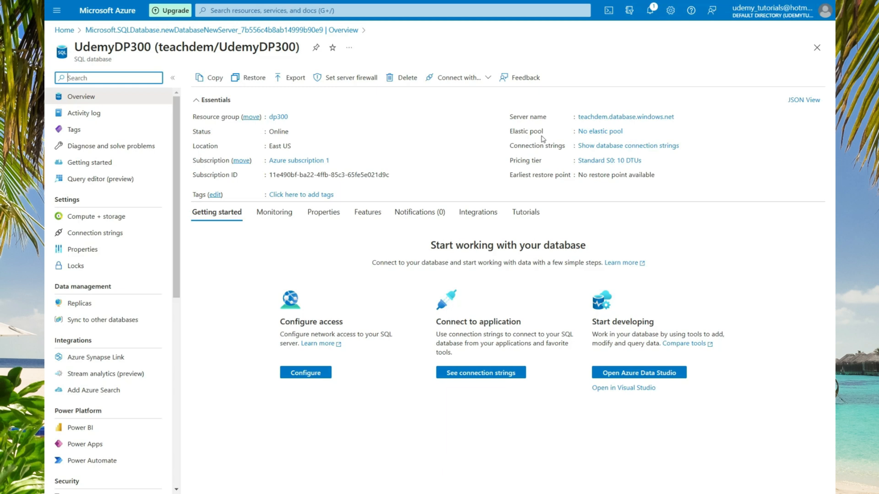
View the ADO.NET connection string, then open Standard S0 compute and storage tier options.
click(587, 145)
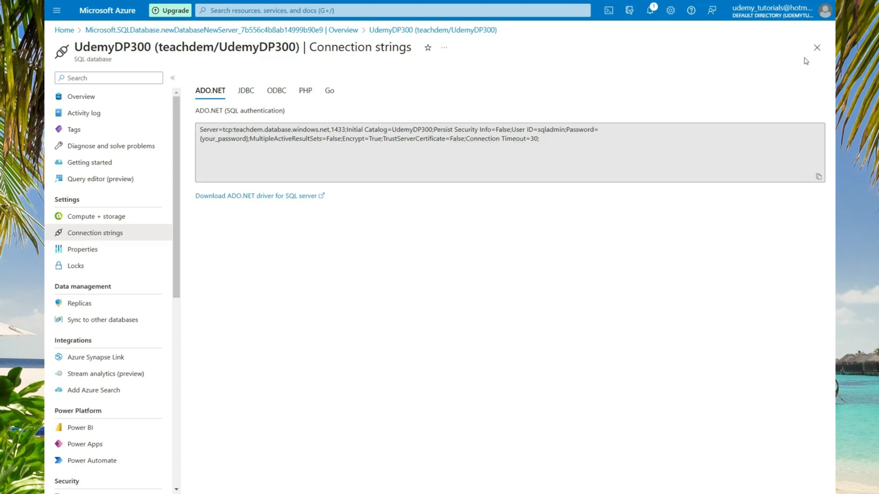
click(817, 48)
click(252, 203)
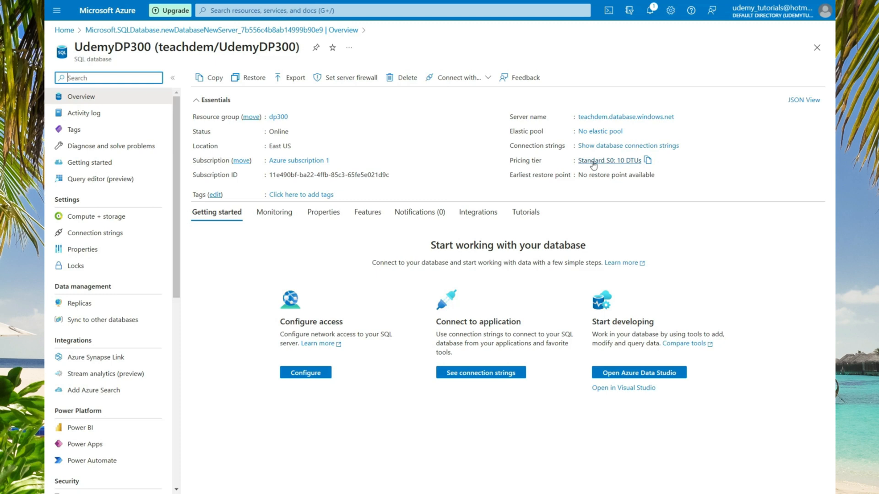
click(593, 162)
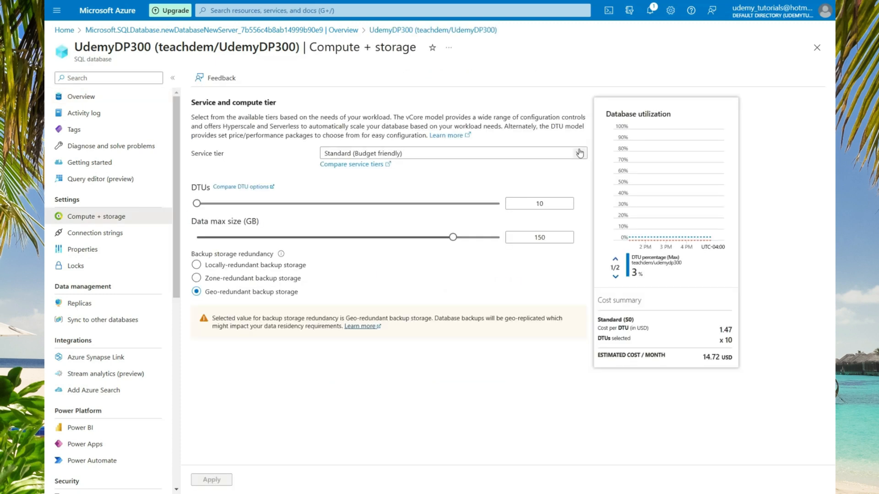
click(580, 153)
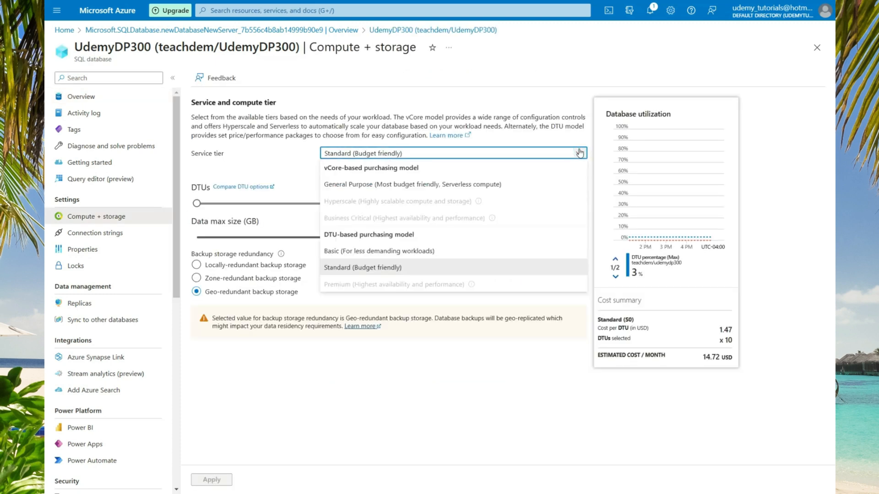